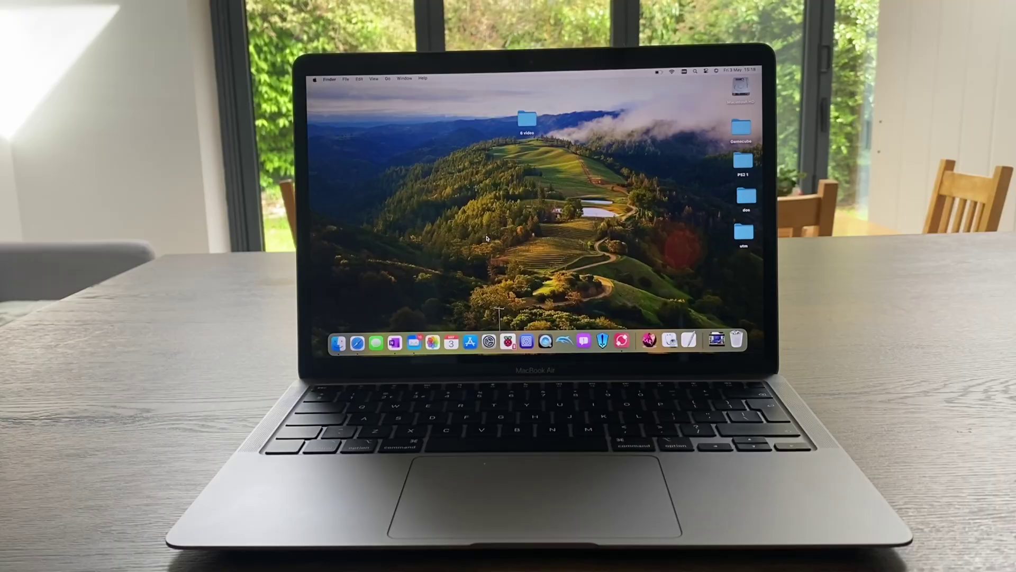
Step: Switch to the full-screen Raspberry Pi Connect screen-sharing space from Mission Control
key("ctrl+Up")
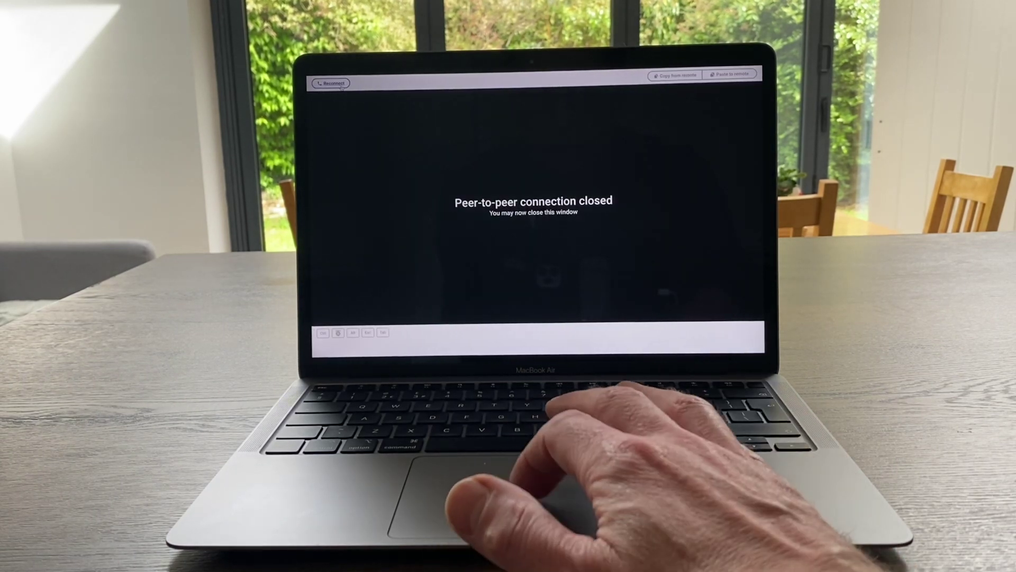
Step: Reconnect to Pi5 and dismiss the notification to reveal the remote desktop
left_click(341, 86)
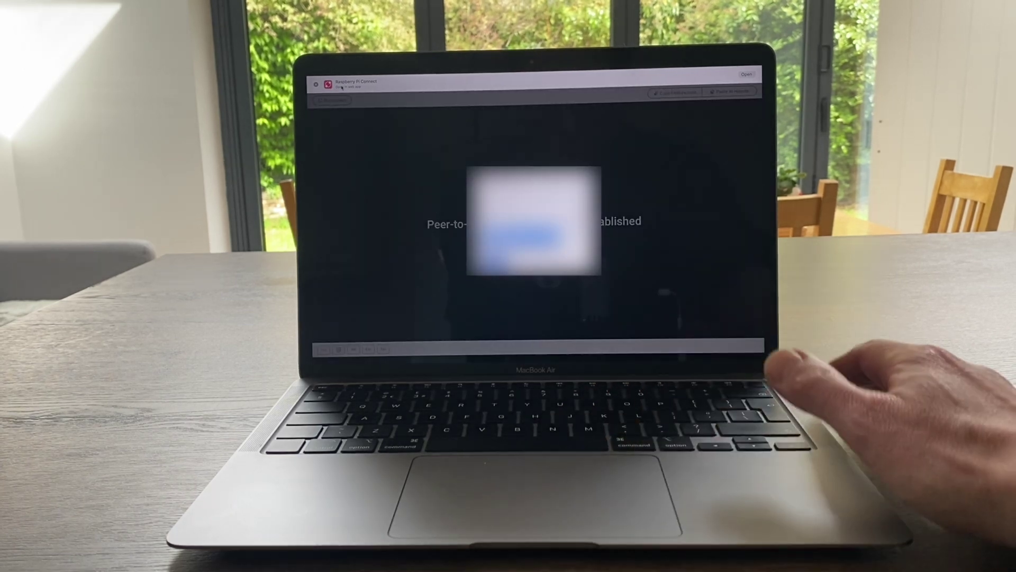
key("Return")
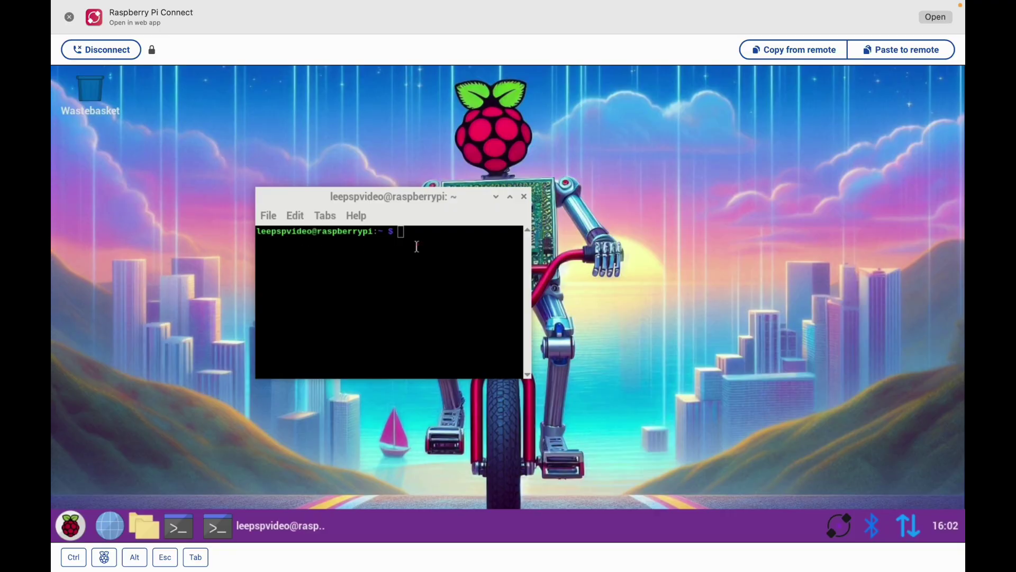
Step: Run sudo apt update in the Pi's terminal
left_click(428, 240)
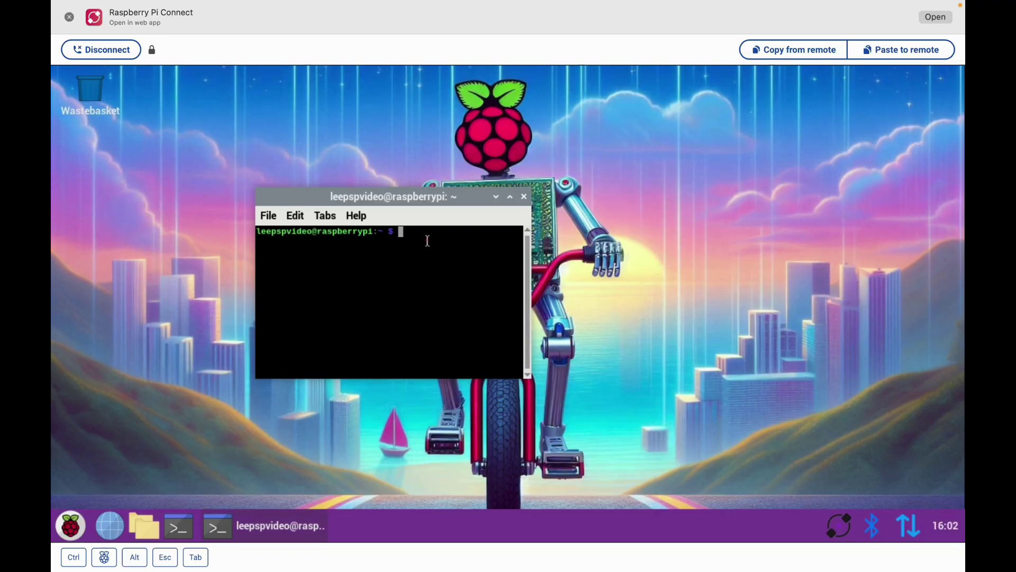
type("sudo apt update")
key("Return")
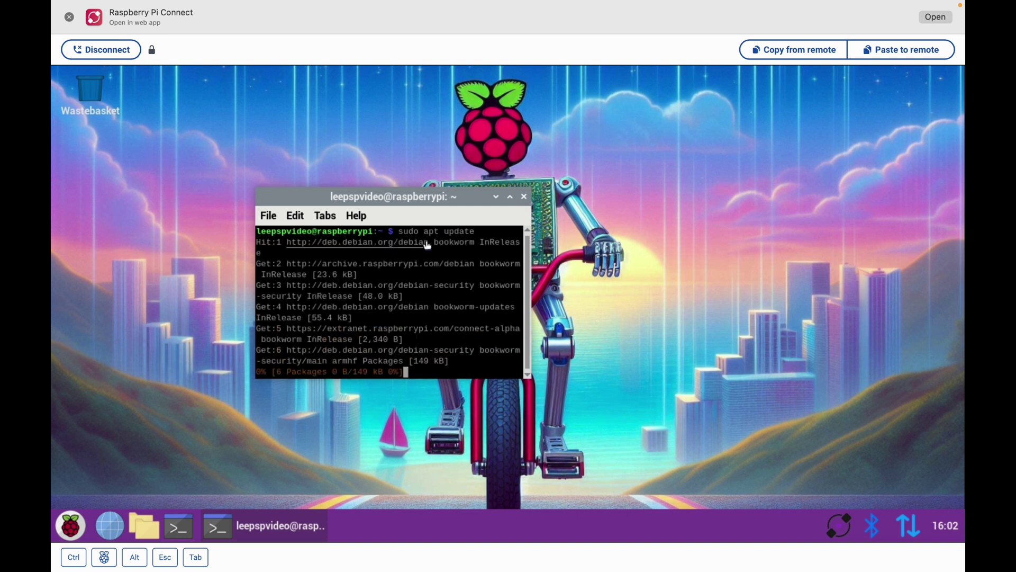
Step: Run sudo apt upgrade, confirm with y, and open the Raspberry Pi applications menu
key("Up")
key("BackSpace")
key("BackSpace")
key("BackSpace")
key("BackSpace")
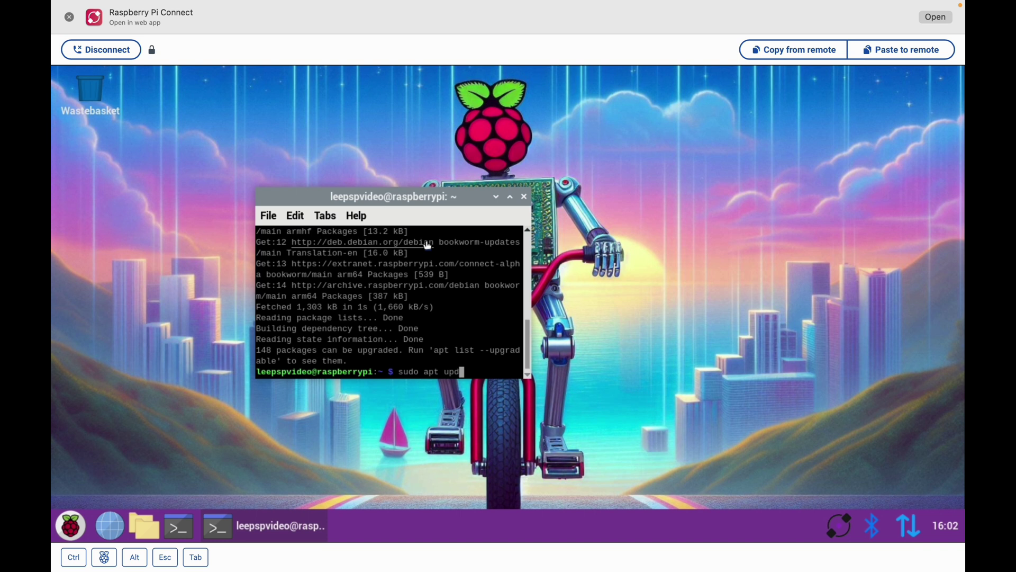
type("grade")
key("Return")
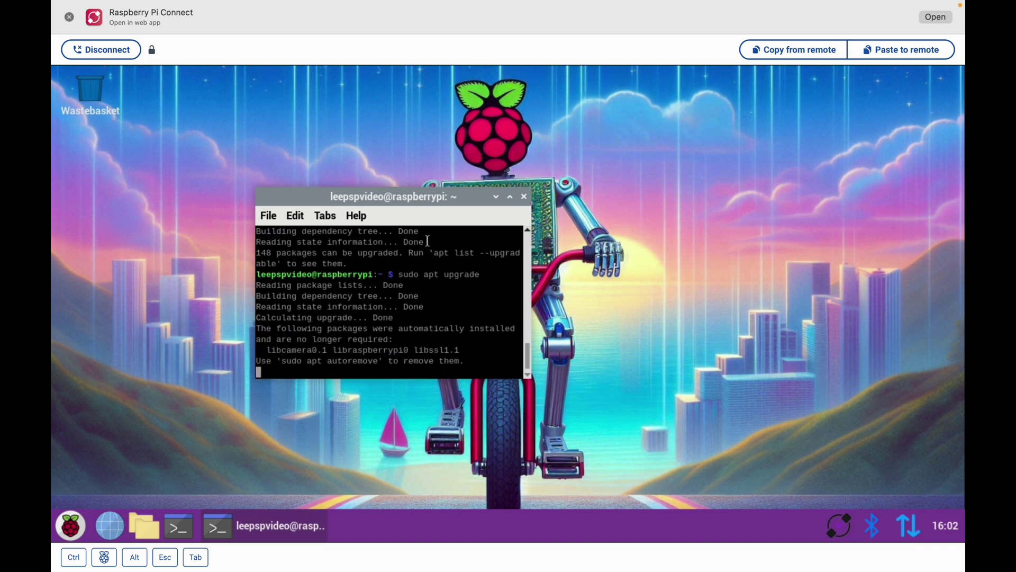
type("y")
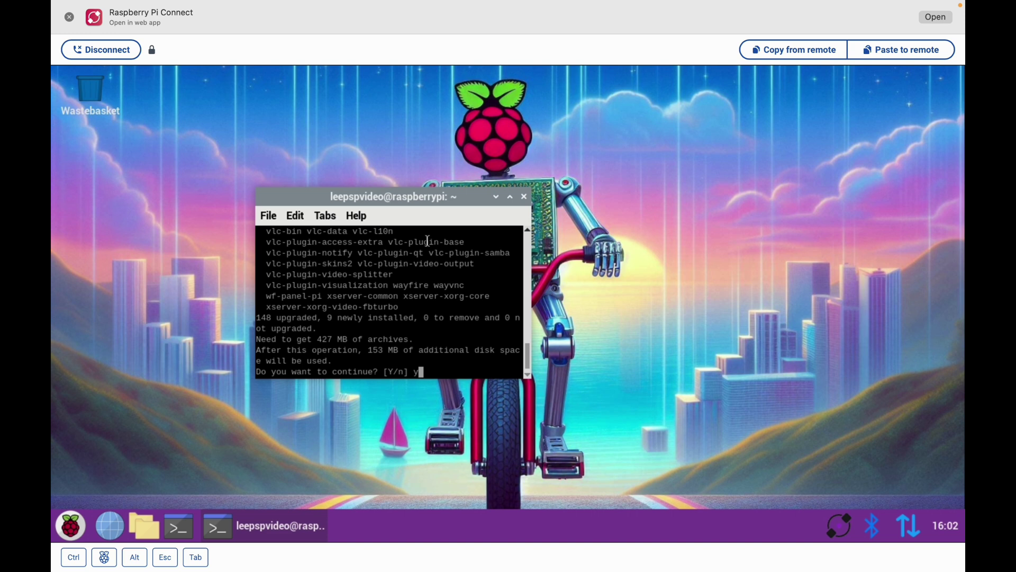
key("Return")
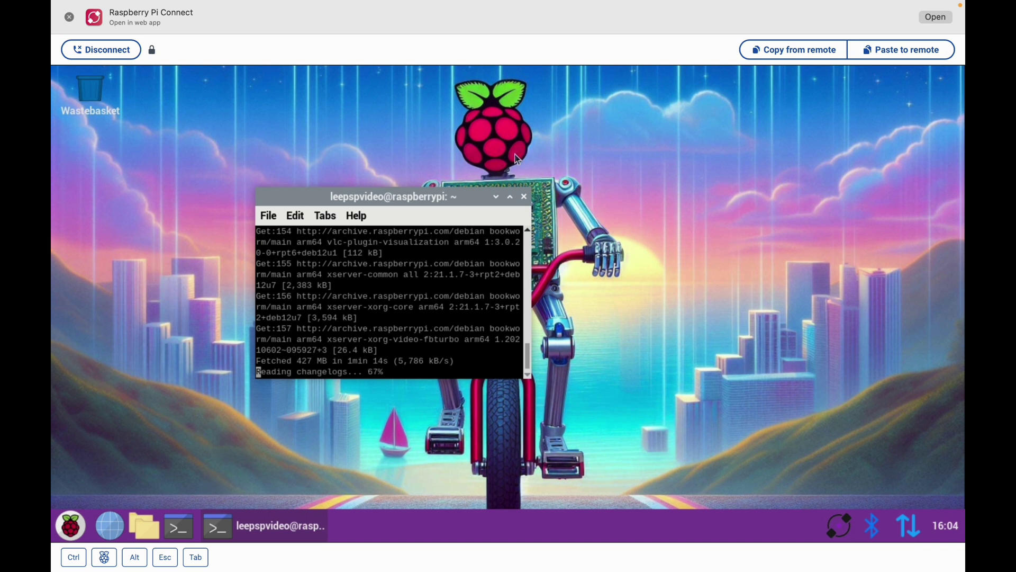
left_click(82, 523)
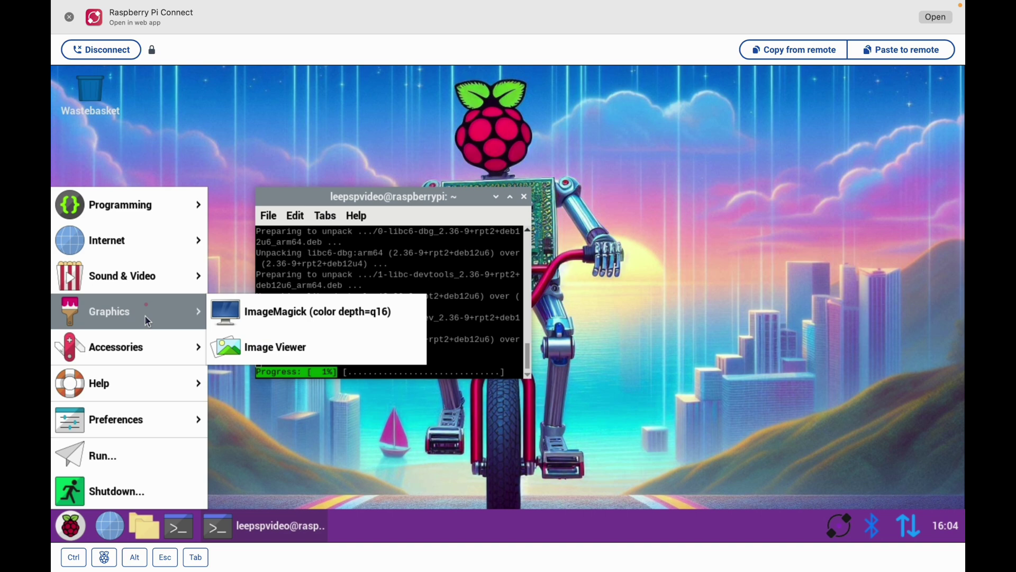
Step: Switch to the Raspberry Pi Documentation space and scroll down to the Connect Install section
mouse_move(165, 261)
mouse_move(158, 347)
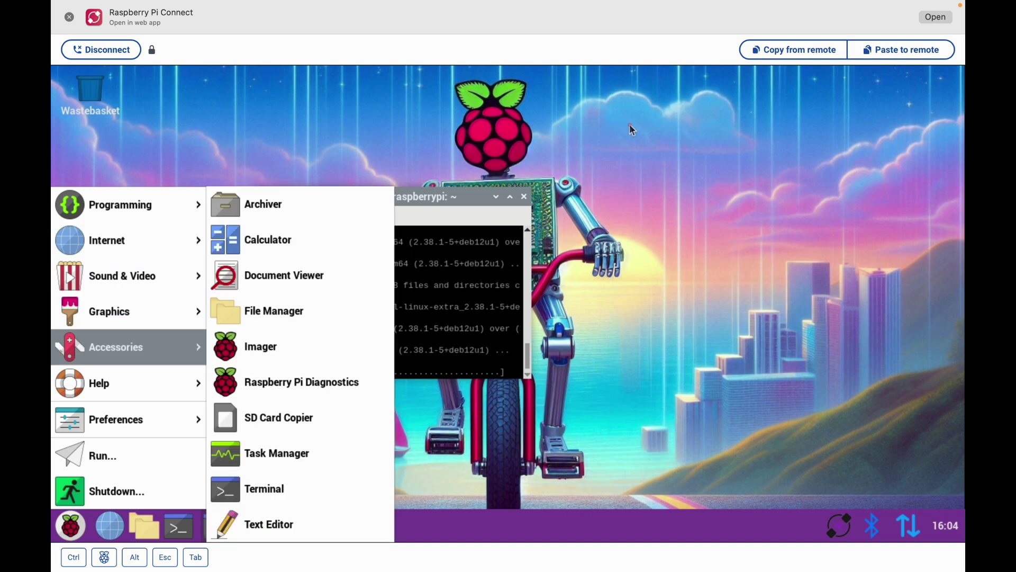
key("ctrl+Up")
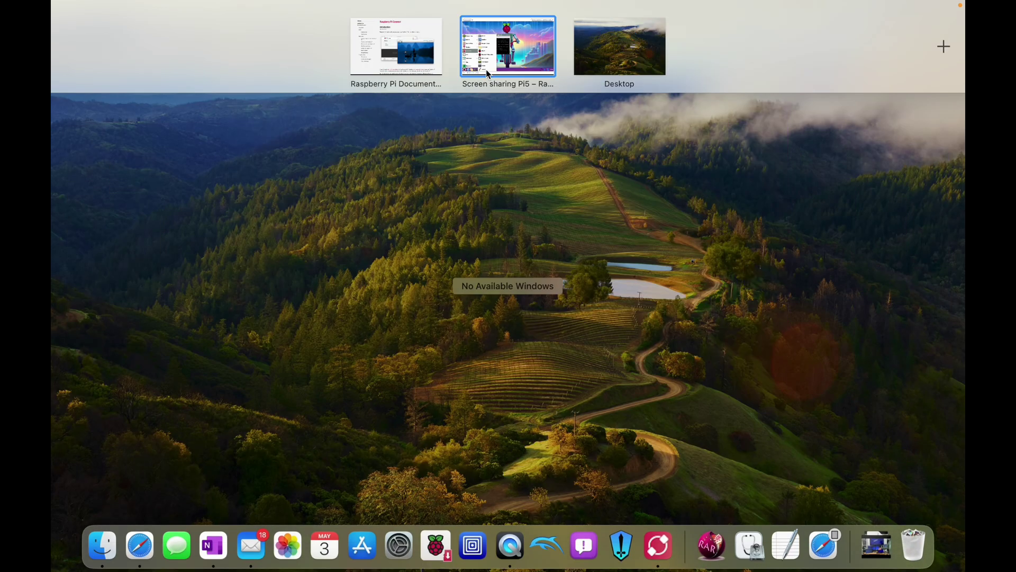
left_click(405, 43)
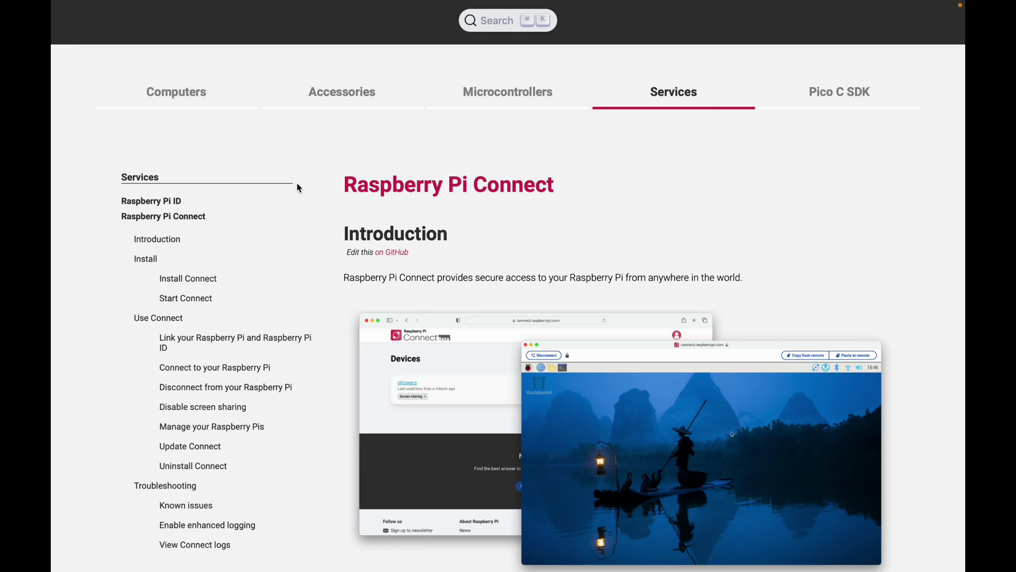
scroll(562, 232, "down", 3)
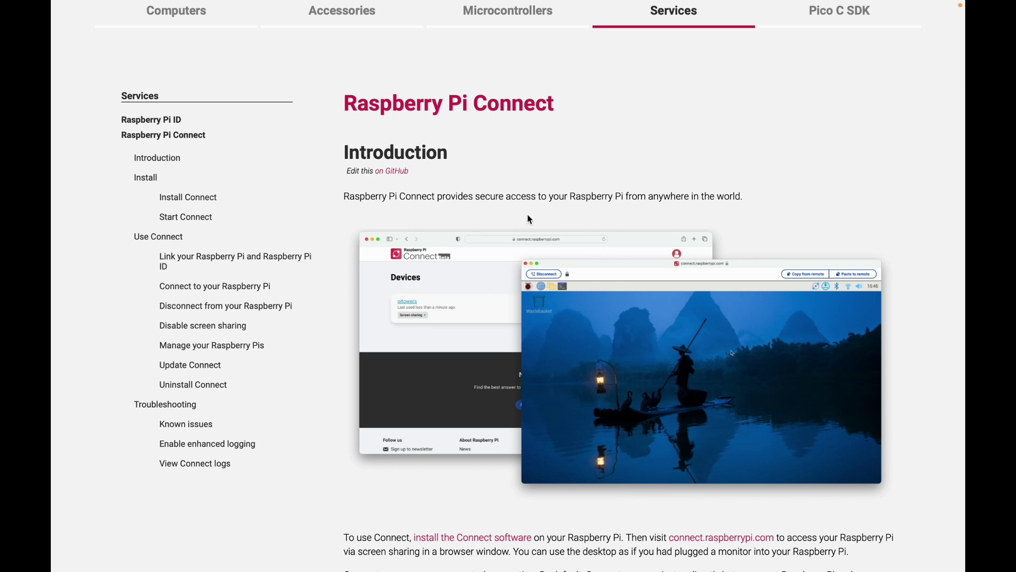
scroll(819, 198, "down", 2)
scroll(819, 198, "down", 9)
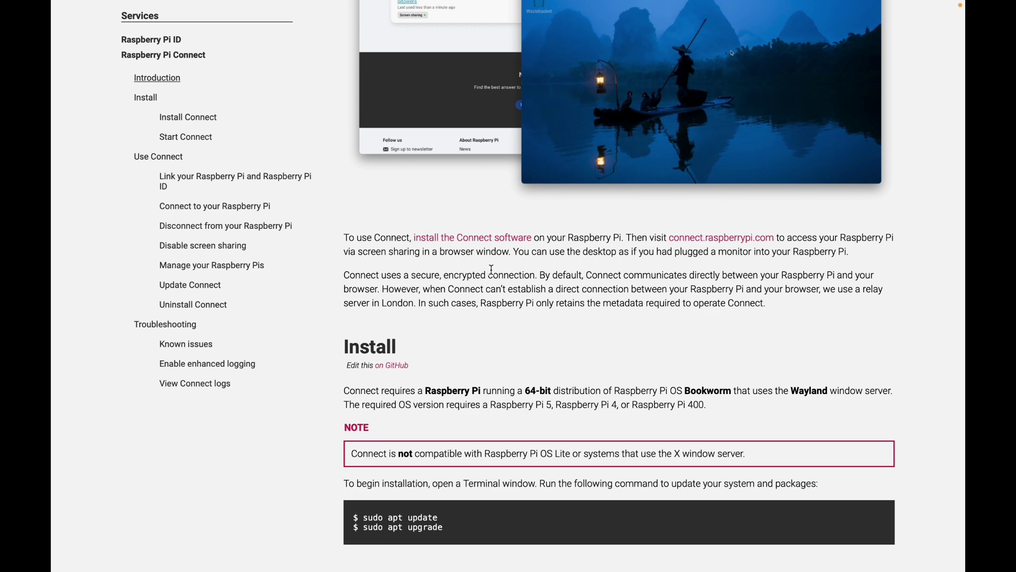
Step: Scroll through the Install section down to the Install Connect commands
scroll(491, 270, "down", 1)
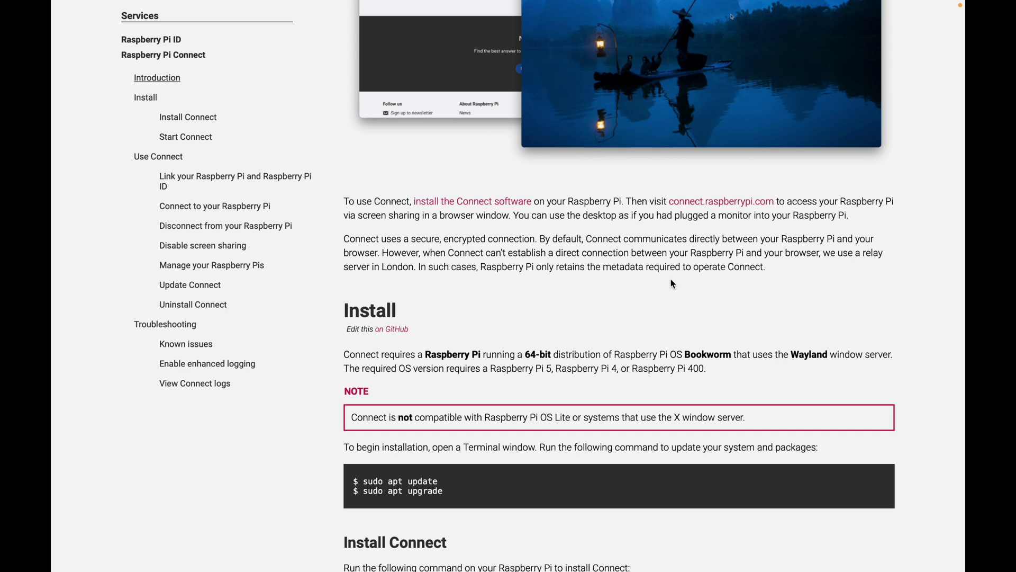
scroll(672, 284, "down", 3)
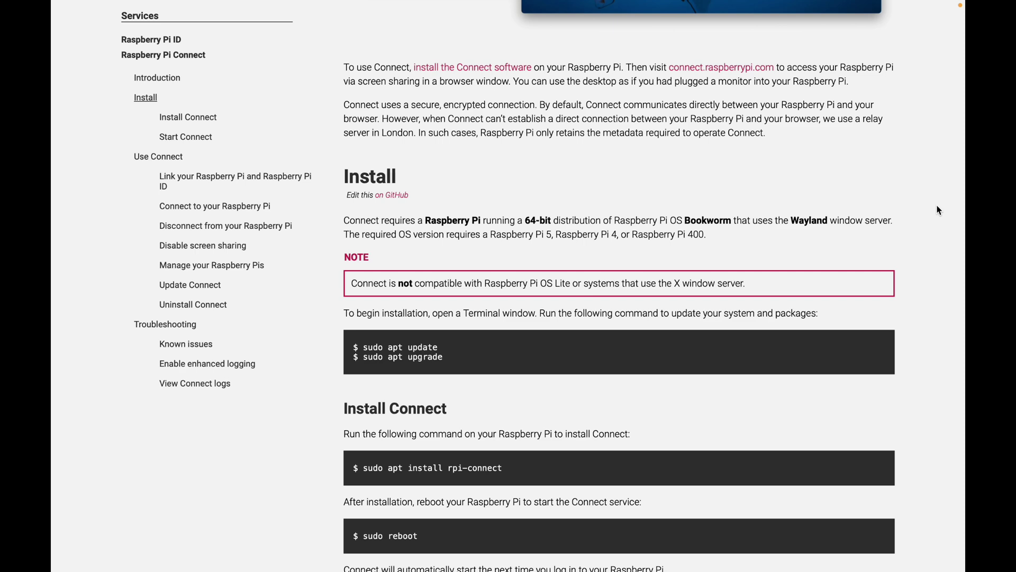
scroll(908, 266, "down", 1)
Step: Return to the Pi5 session, close the applications menu, and minimise the upgrading terminal
key("ctrl+Up")
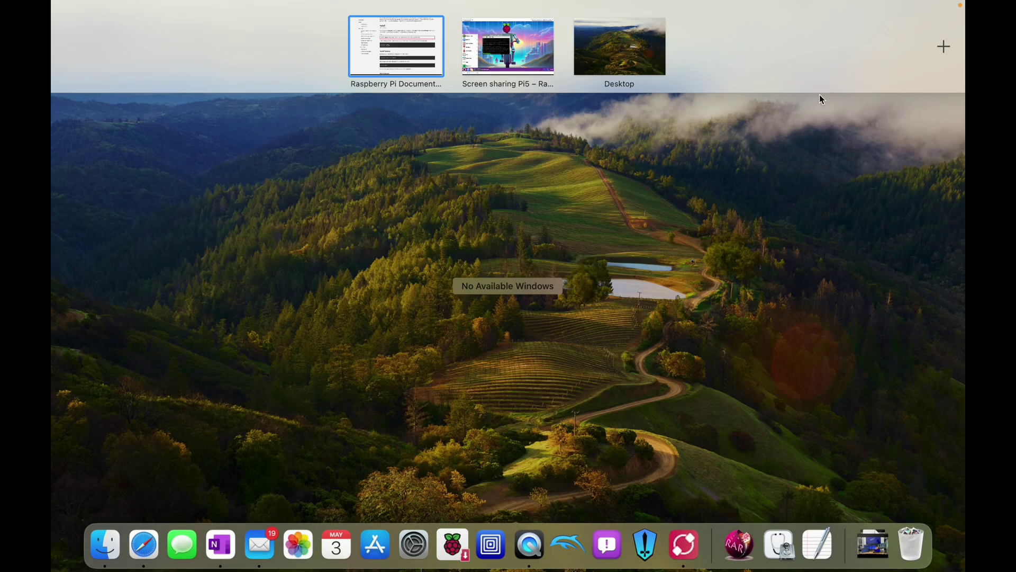
left_click(523, 42)
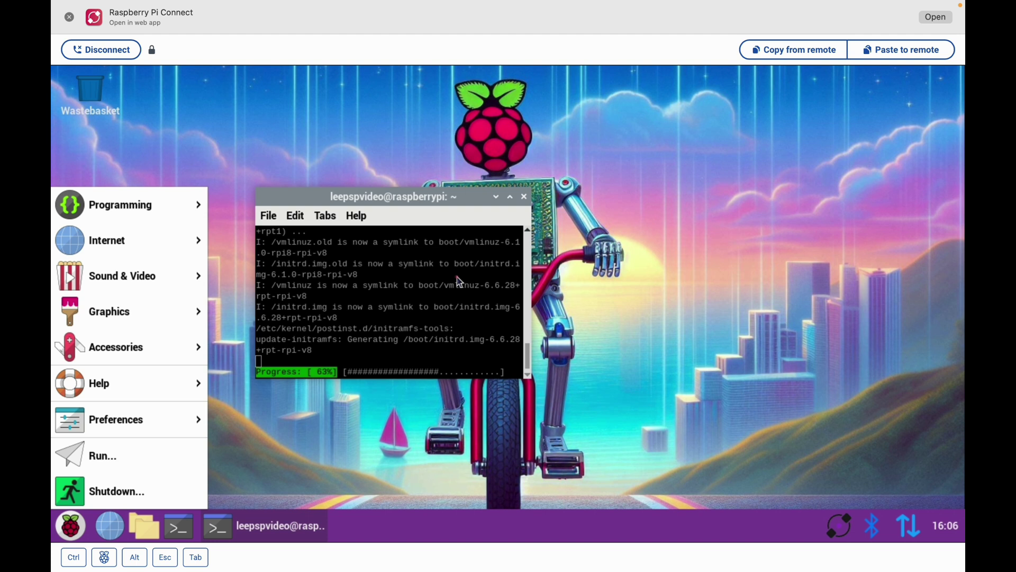
left_click(500, 203)
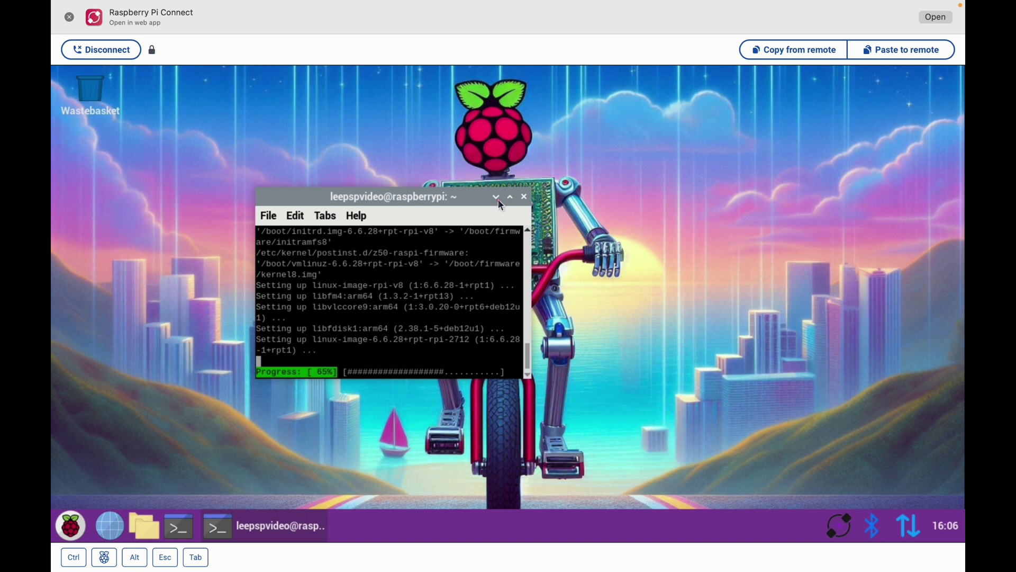
left_click(496, 197)
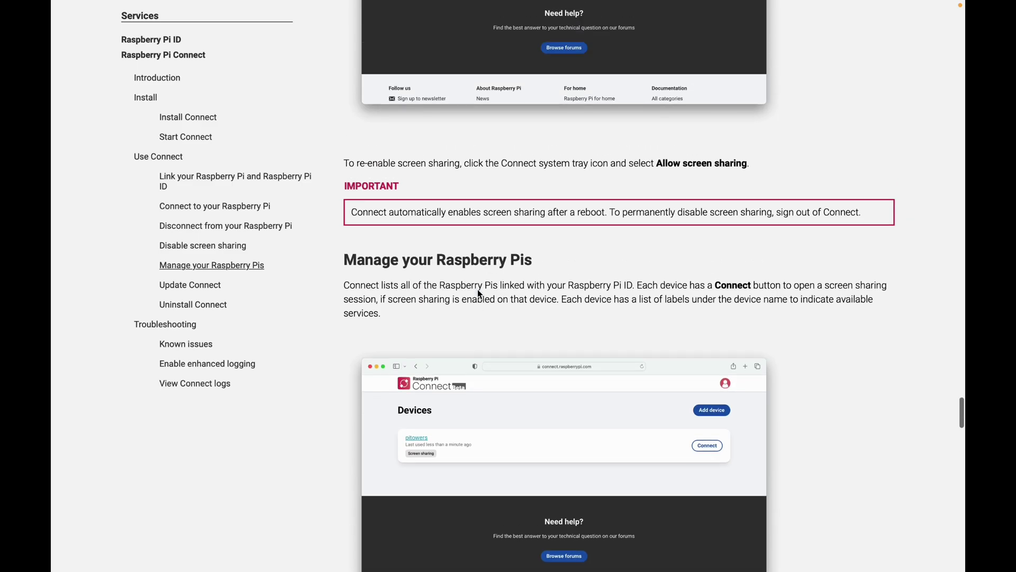
Step: Scroll to Update Connect and select the sudo apt install --only-upgrade rpi-connect command
scroll(479, 294, "down", 3)
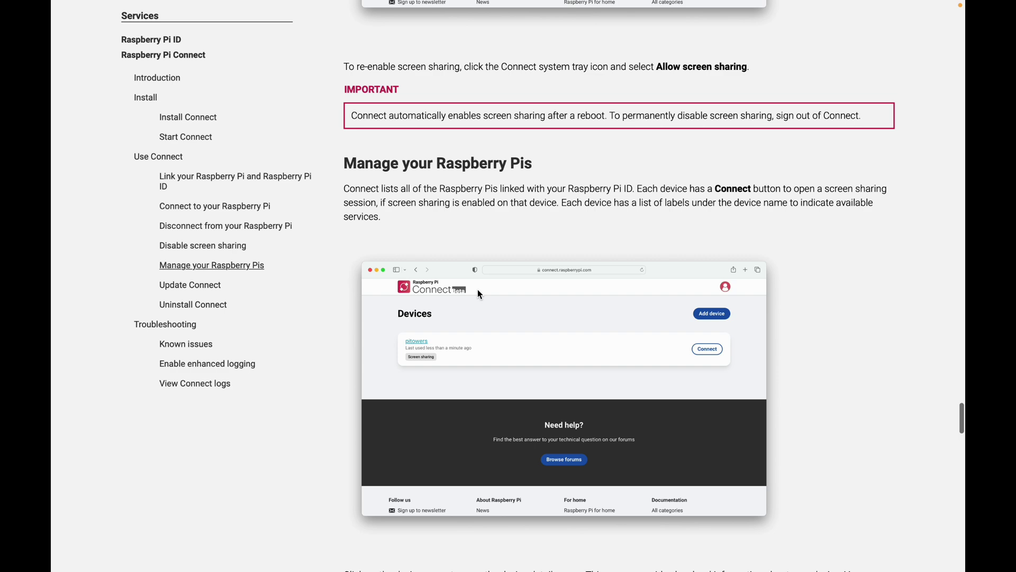
scroll(479, 295, "down", 8)
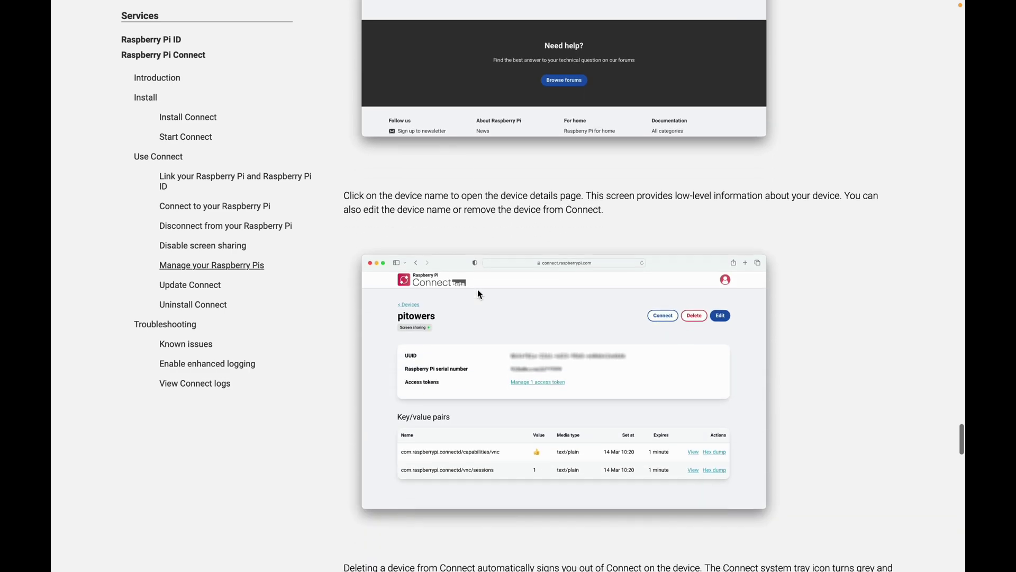
scroll(478, 293, "down", 6)
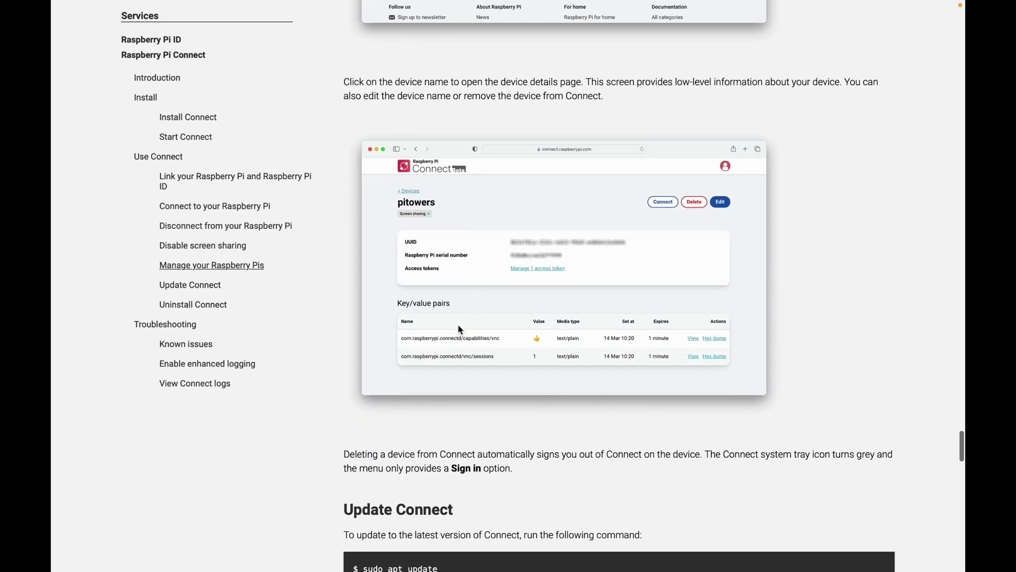
scroll(458, 325, "down", 1)
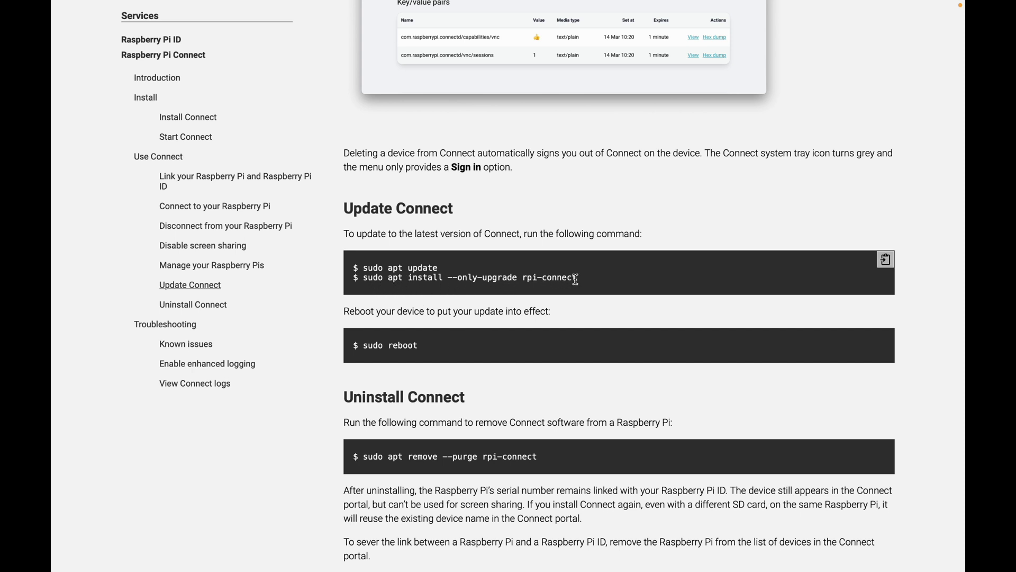
left_click_drag(583, 276, 371, 279)
Step: Paste the rpi-connect upgrade command into the Pi's terminal and run it
right_click(371, 279)
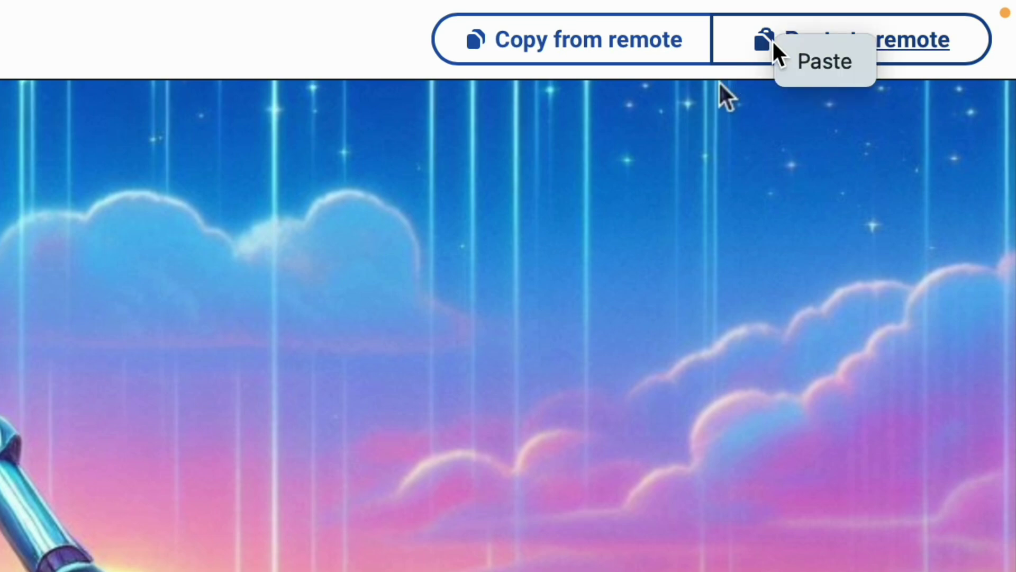
left_click(817, 64)
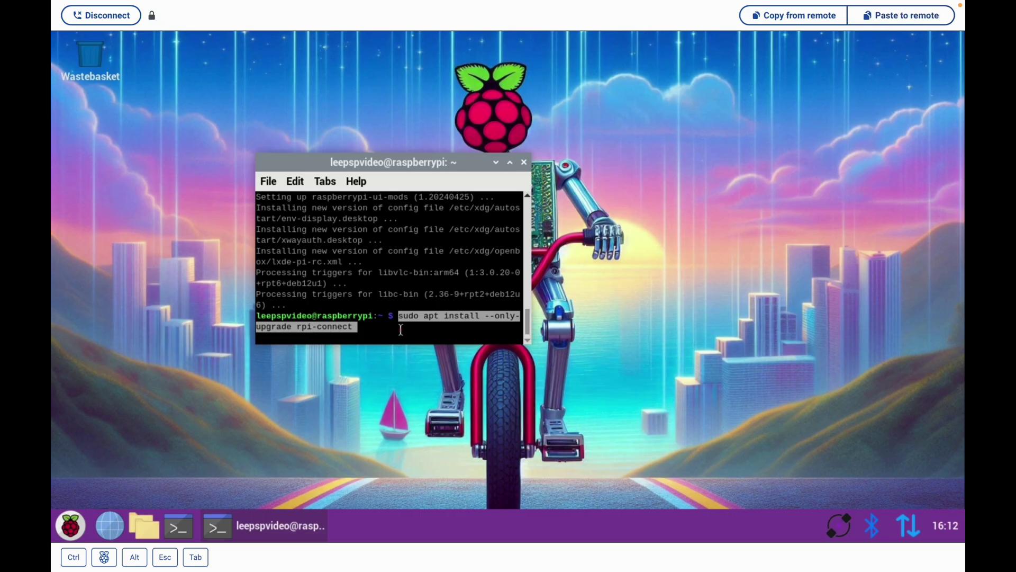
key("Return")
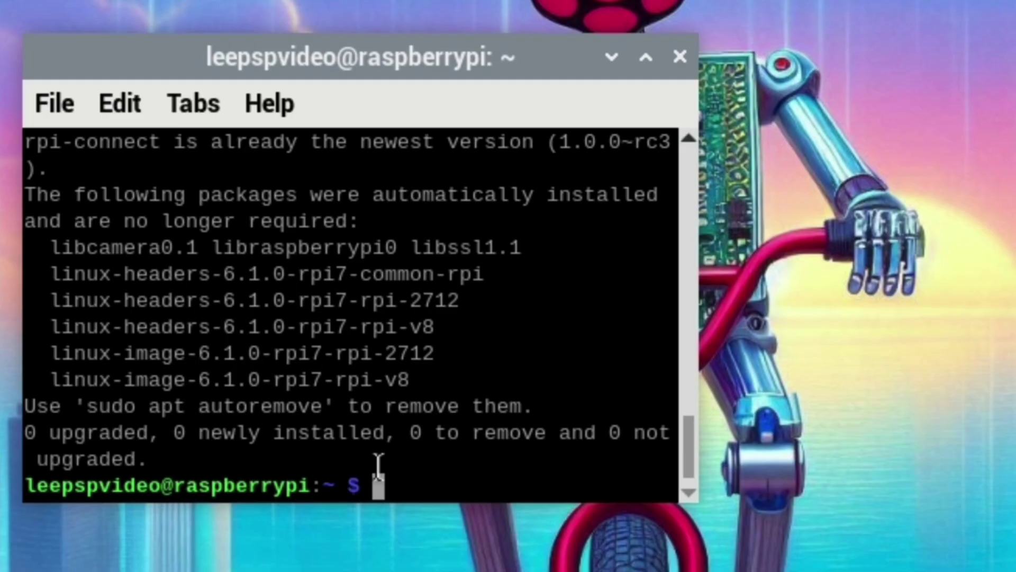
Step: Reboot the Pi, close the ended session window, and reconnect to Pi5 from its device page
type("reboot")
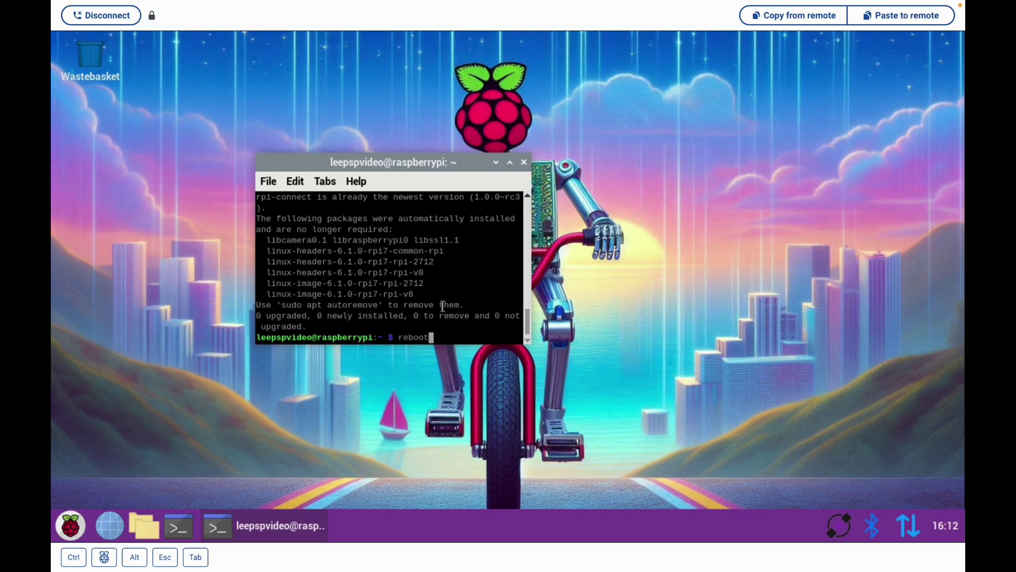
key("Return")
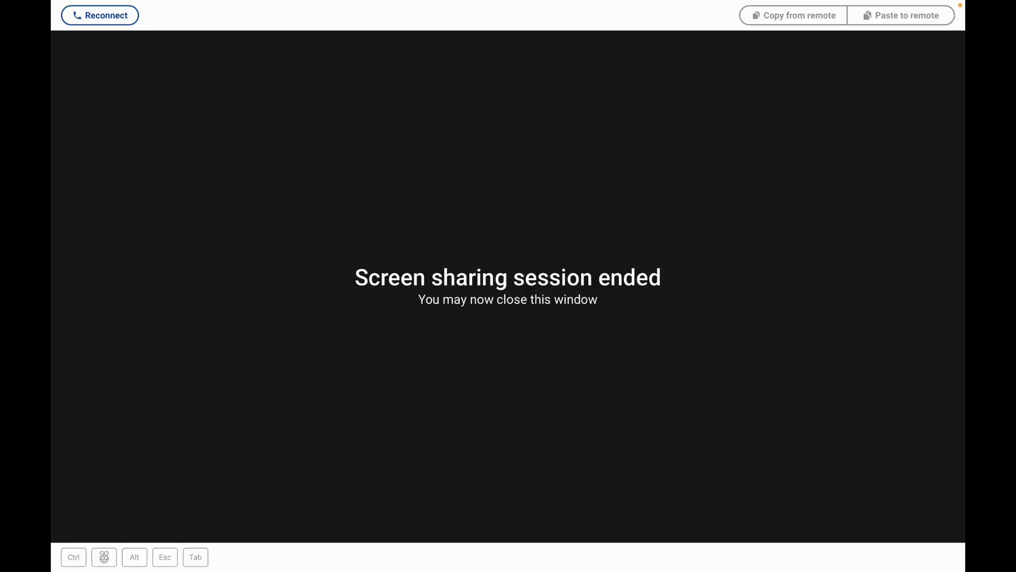
left_click(62, 23)
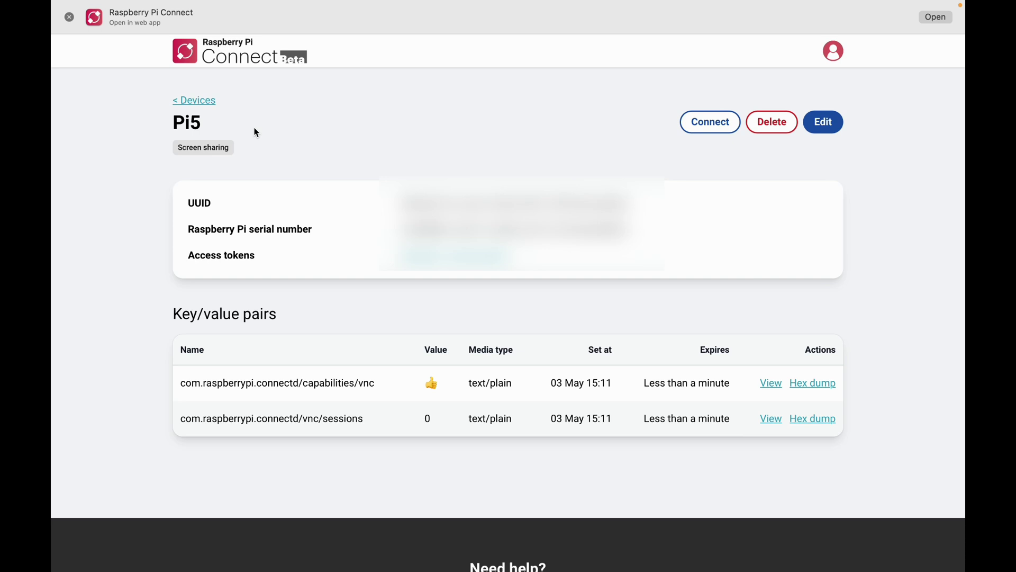
left_click(714, 116)
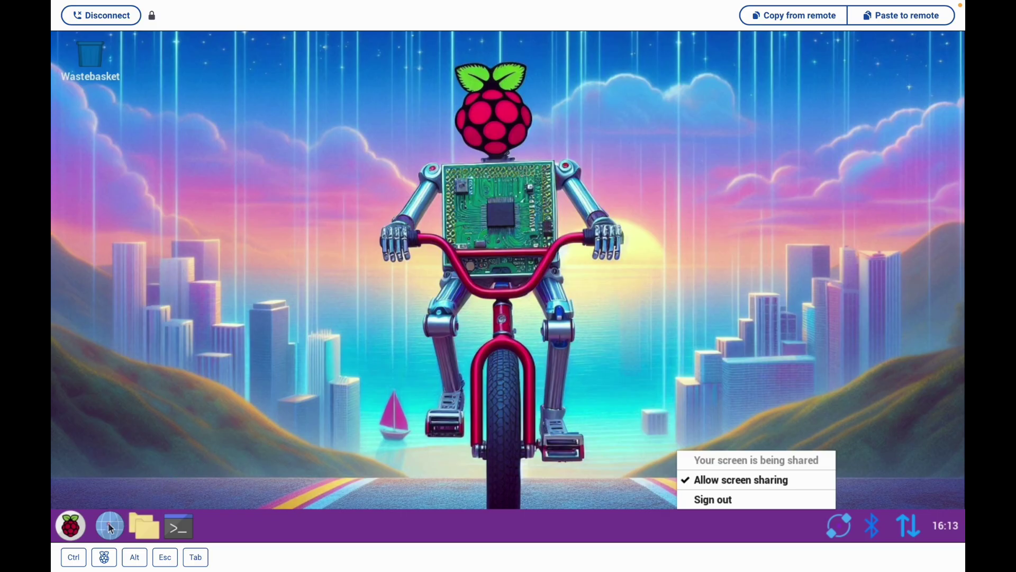
Step: Launch Chromium on the Pi, search for 'bbc sport', and open the BBC Sport homepage
left_click(108, 523)
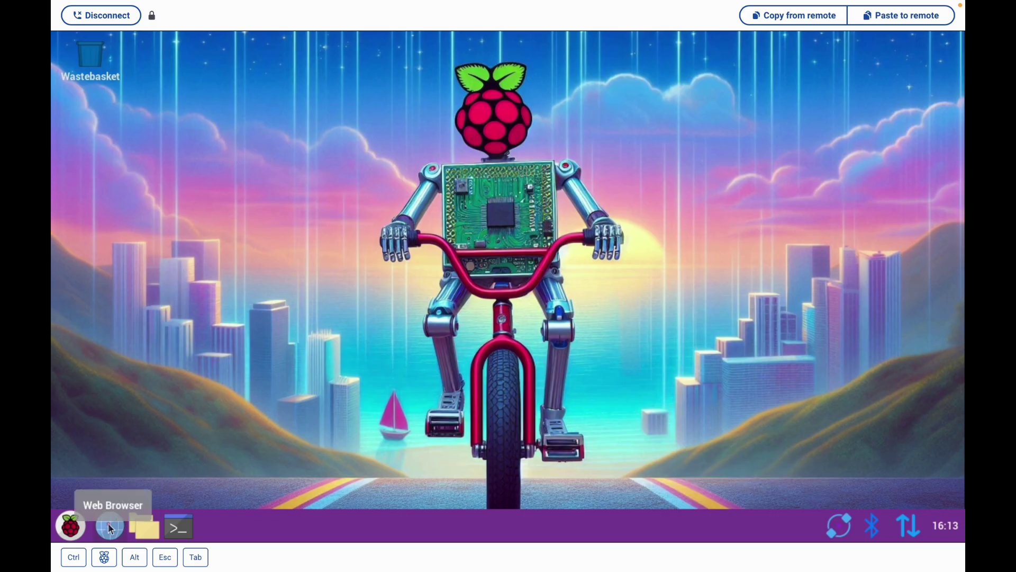
left_click(110, 527)
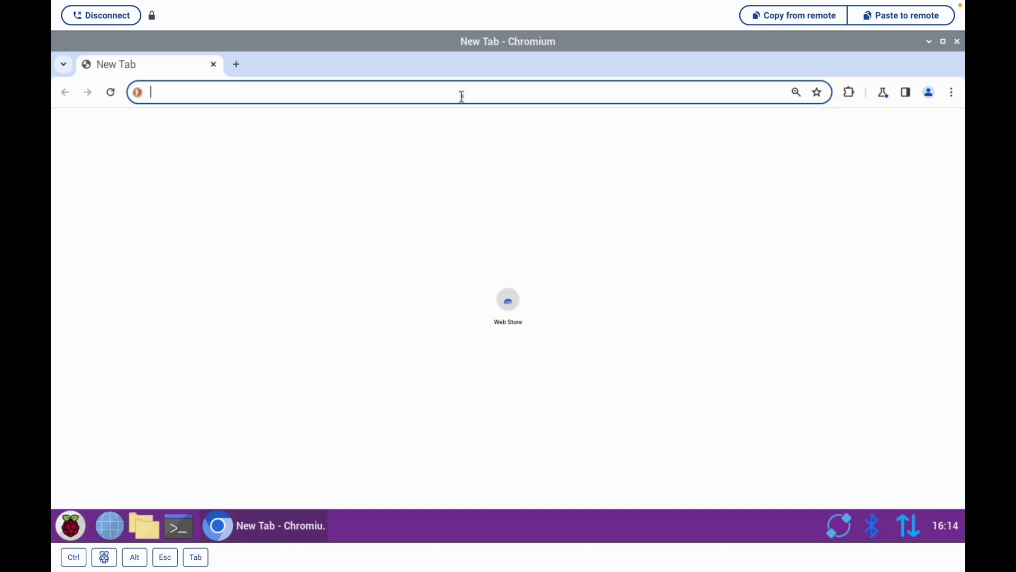
type("bbc ")
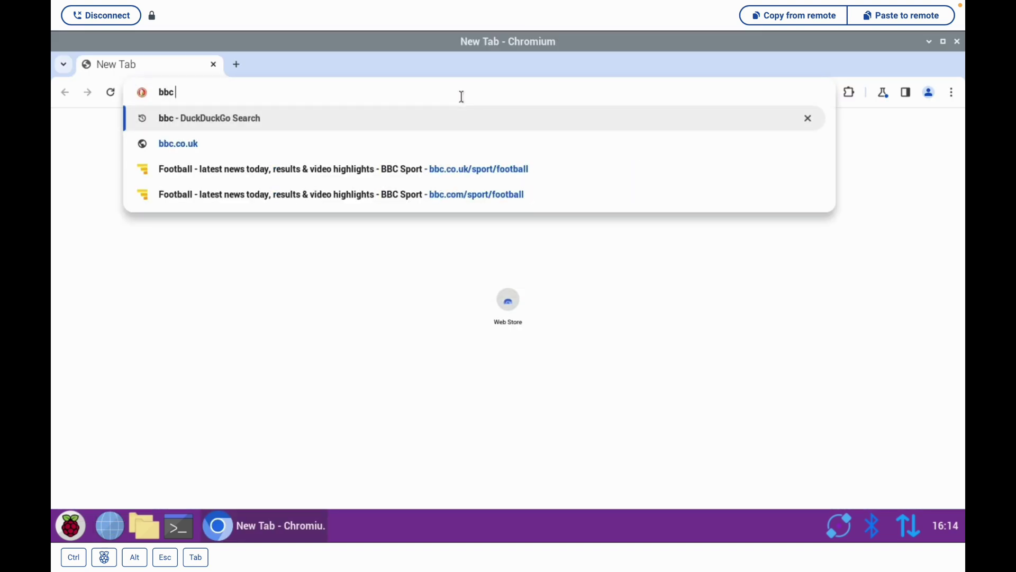
type("sport")
key("Return")
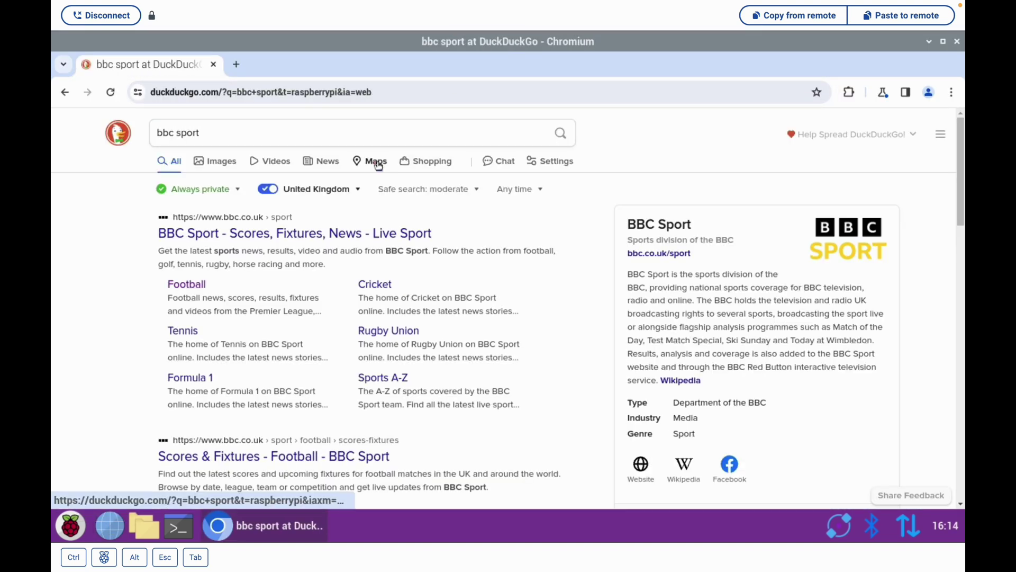
left_click(291, 233)
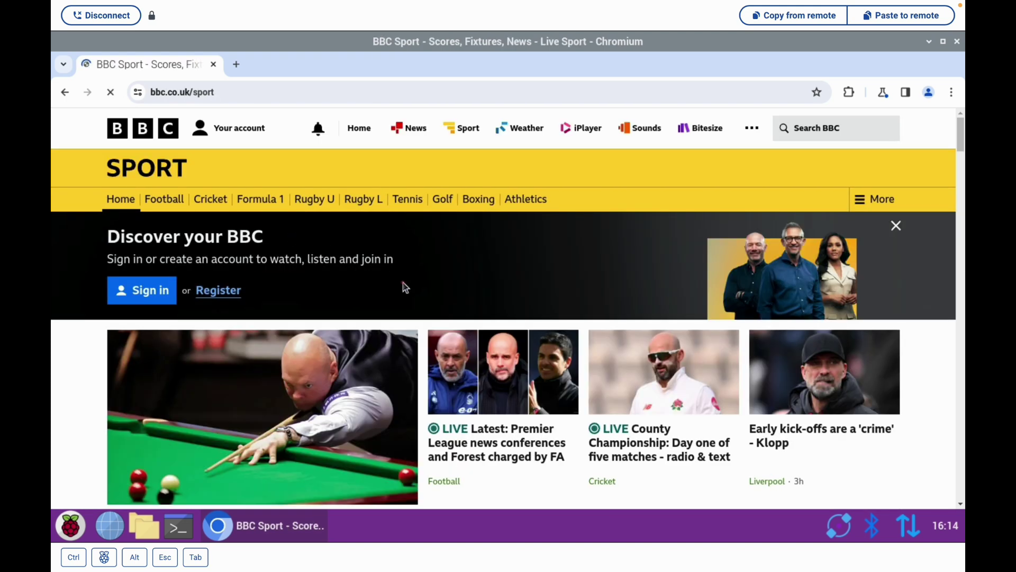
Step: Accept the BBC cookie notice and scroll the BBC Sport homepage
scroll(403, 282, "down", 6)
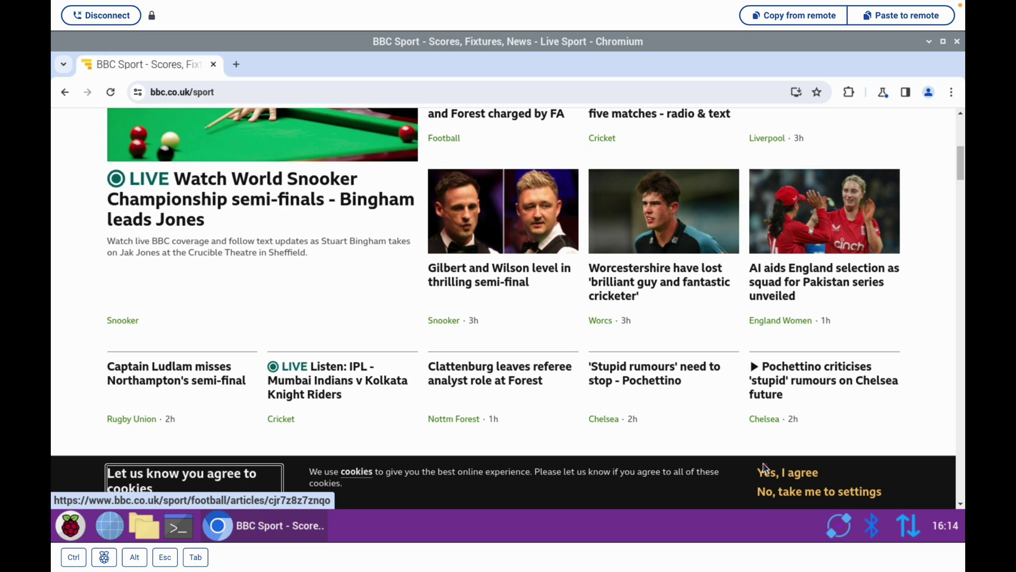
left_click(794, 483)
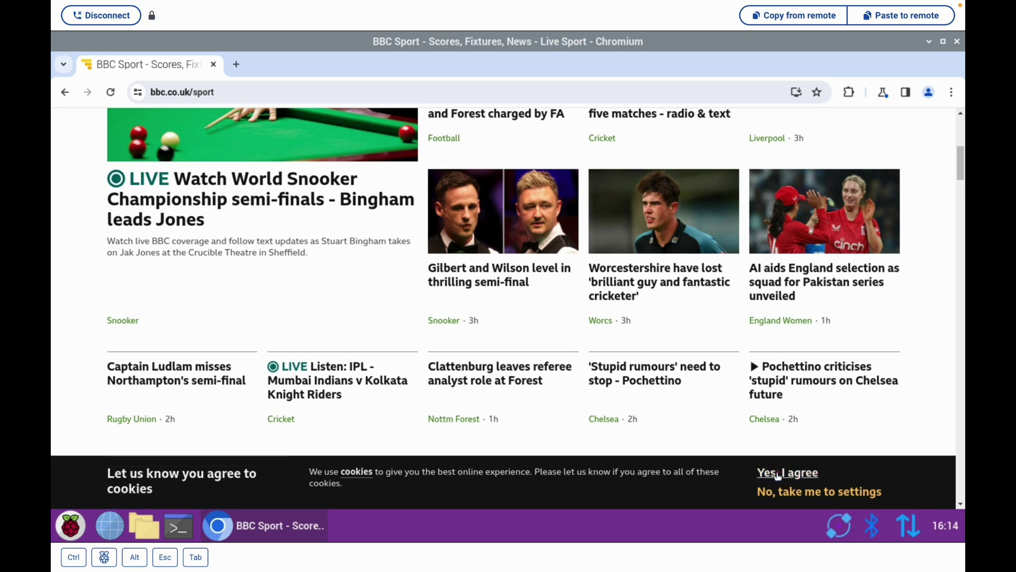
left_click(789, 474)
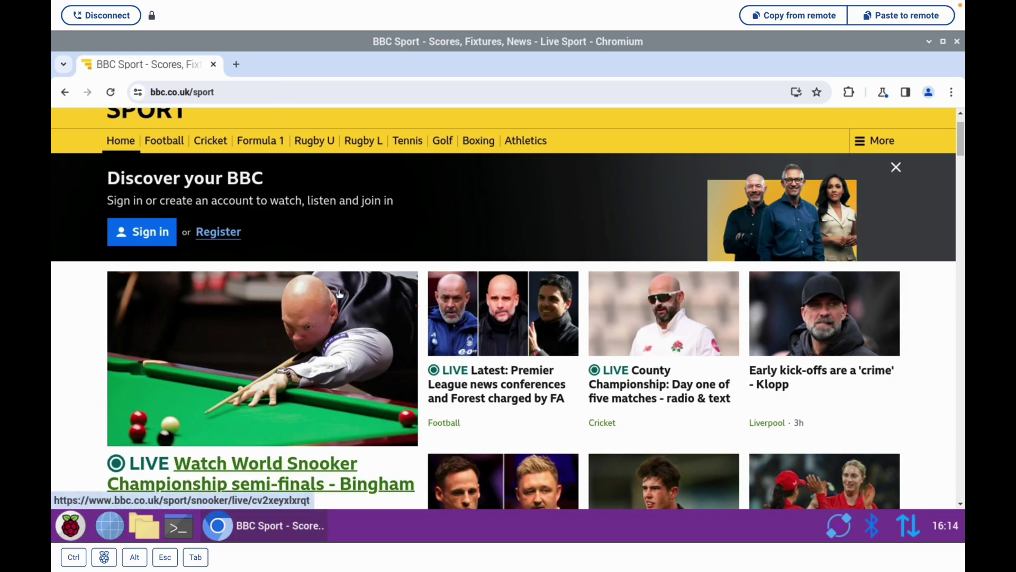
scroll(502, 324, "down", 4)
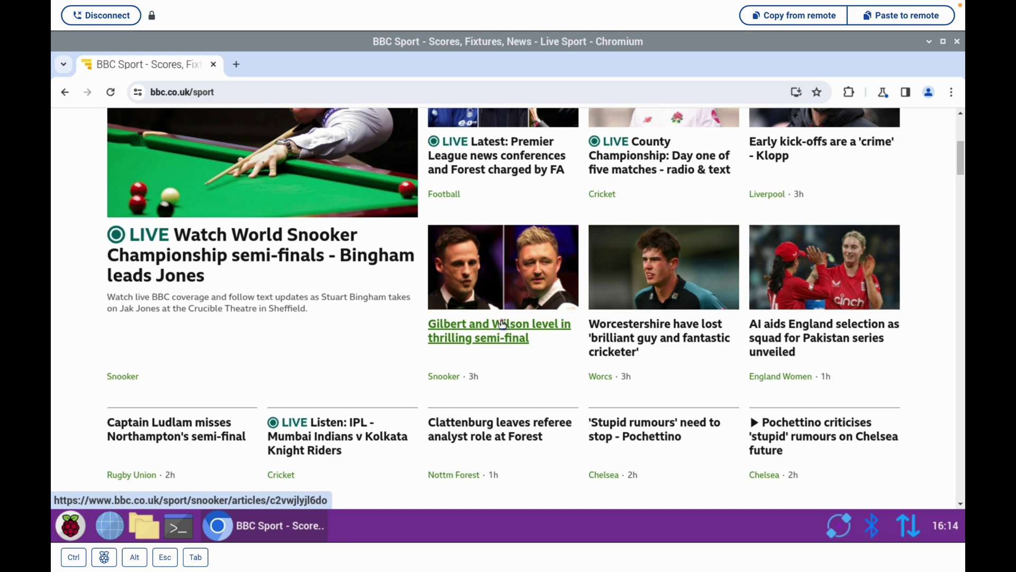
scroll(513, 241, "up", 5)
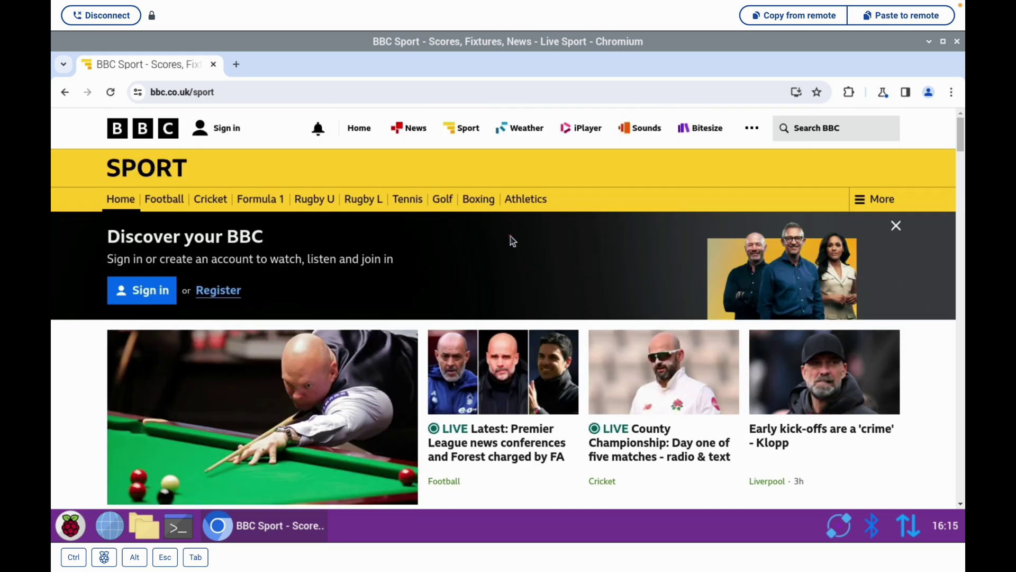
Step: From the Connect documentation page, open Raspberry Pi Connect, select Pi5 under Devices, and start screen sharing
key("ctrl+Up")
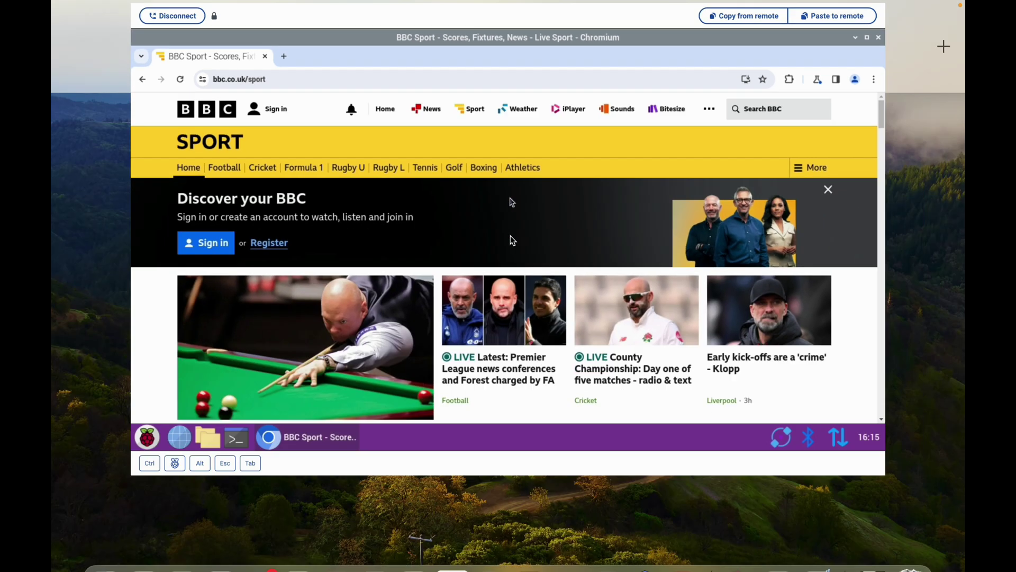
left_click(395, 42)
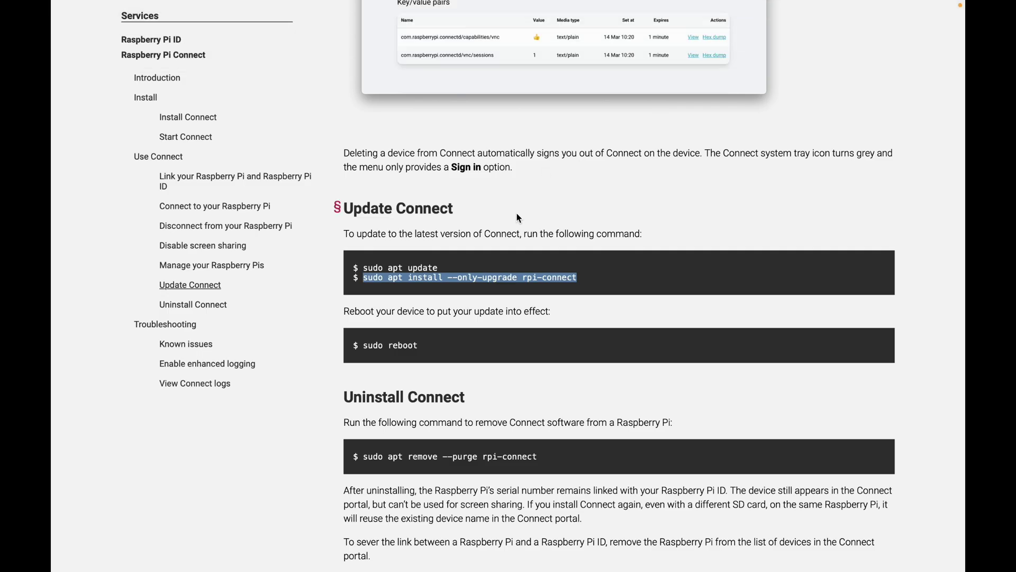
scroll(517, 213, "down", 8)
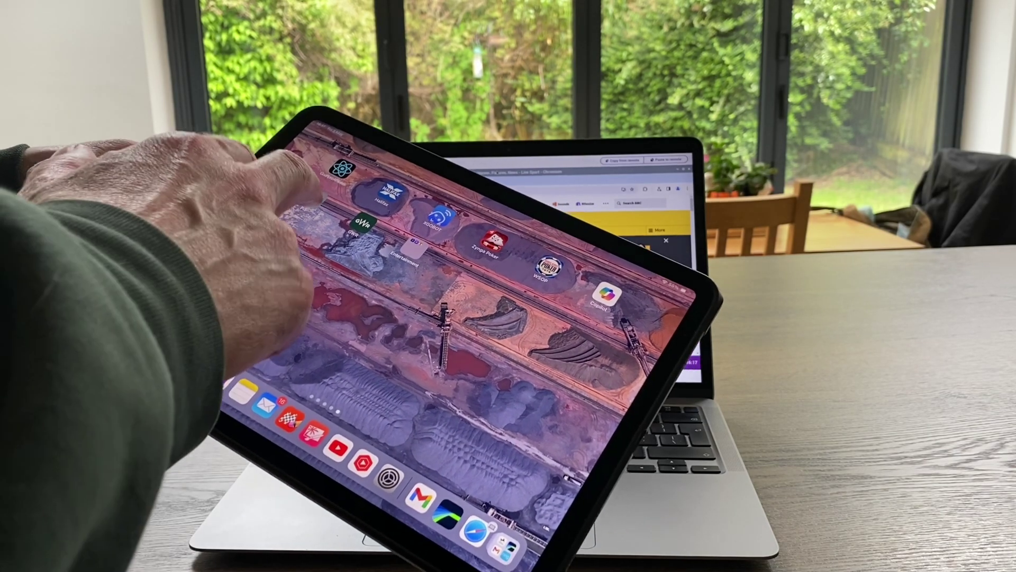
left_click(319, 195)
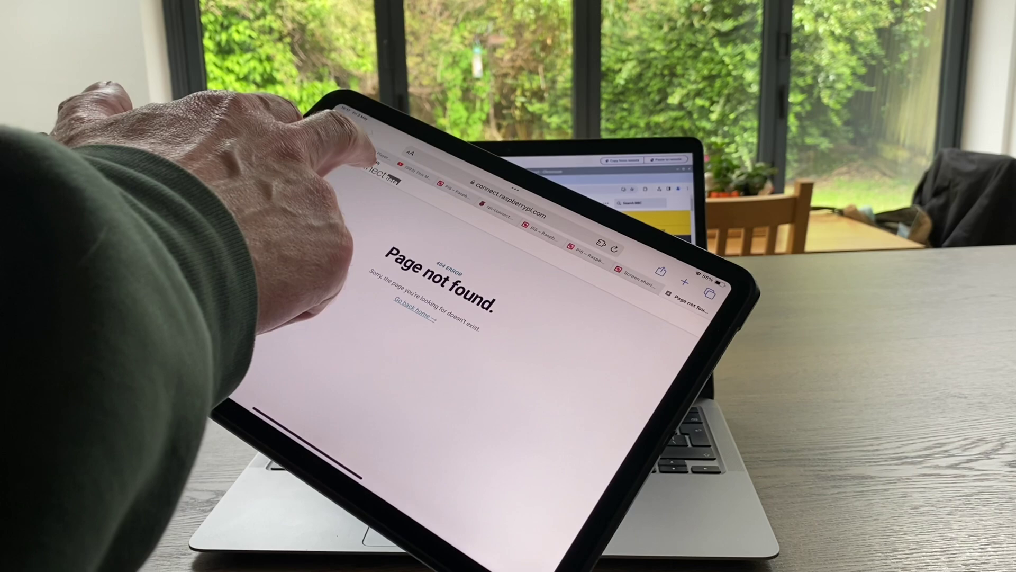
left_click(342, 159)
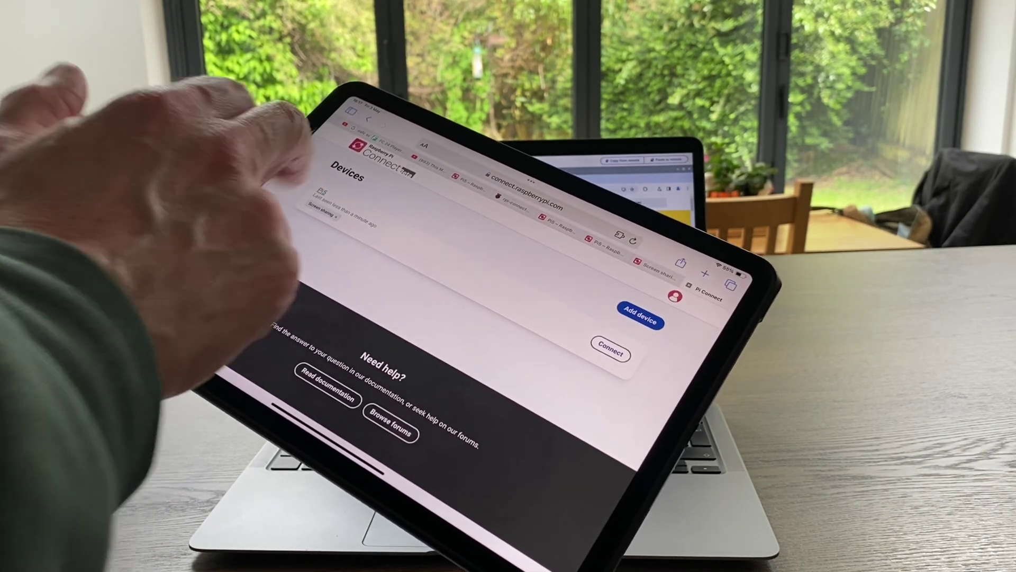
left_click(317, 202)
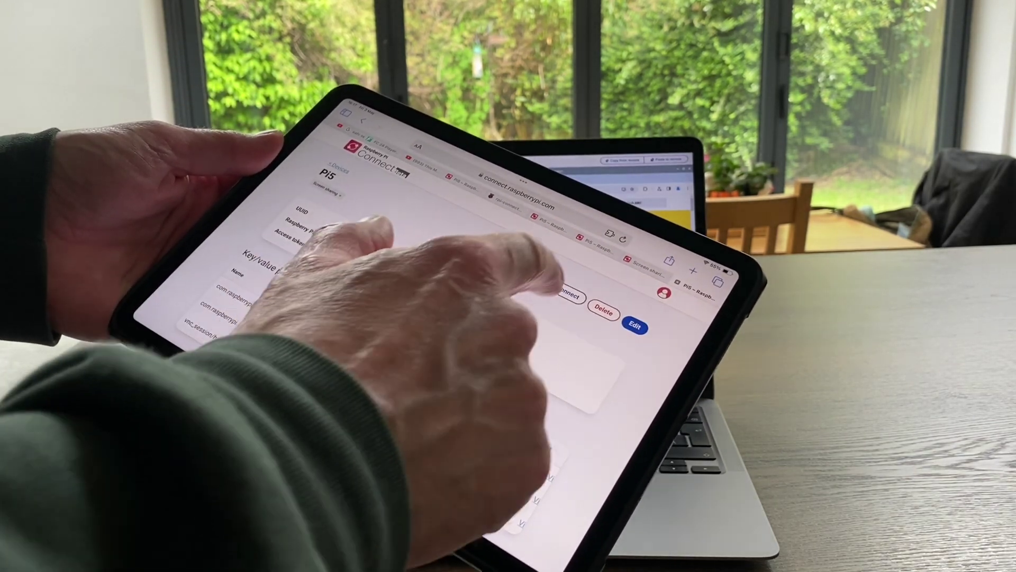
left_click(566, 286)
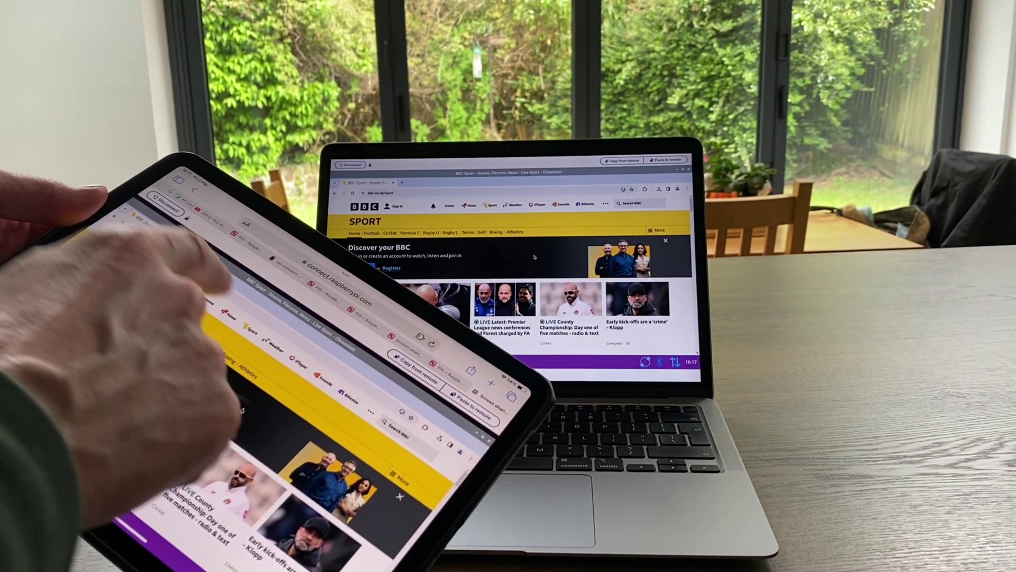
Step: Navigate the Pi's BBC page to News, then to the UK news section
left_click(469, 205)
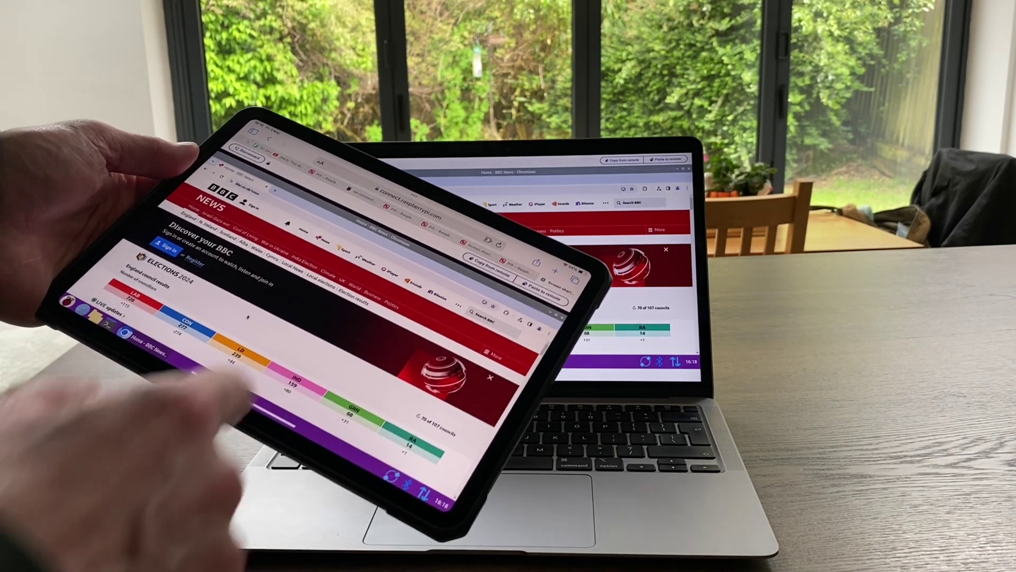
left_click(332, 275)
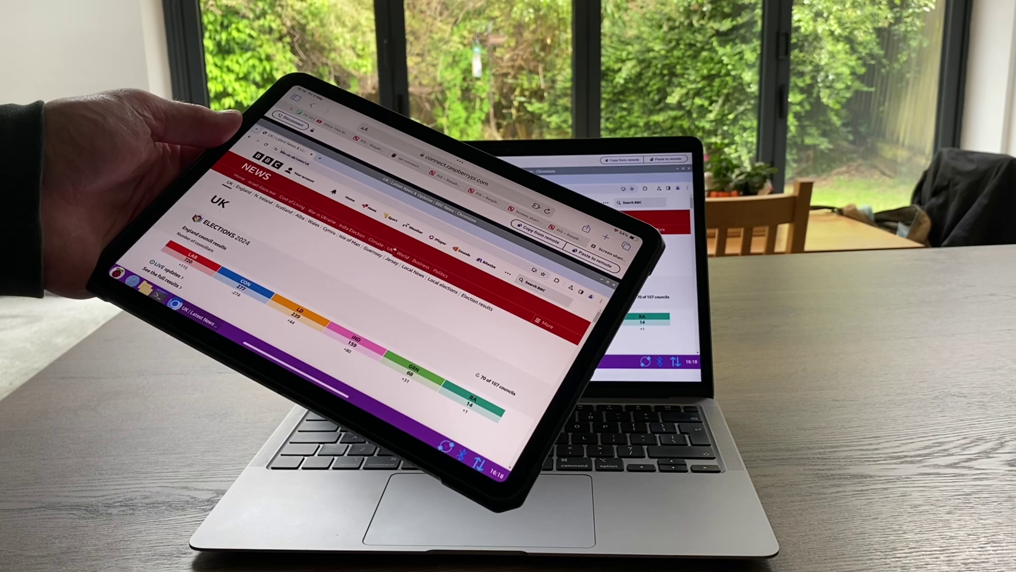